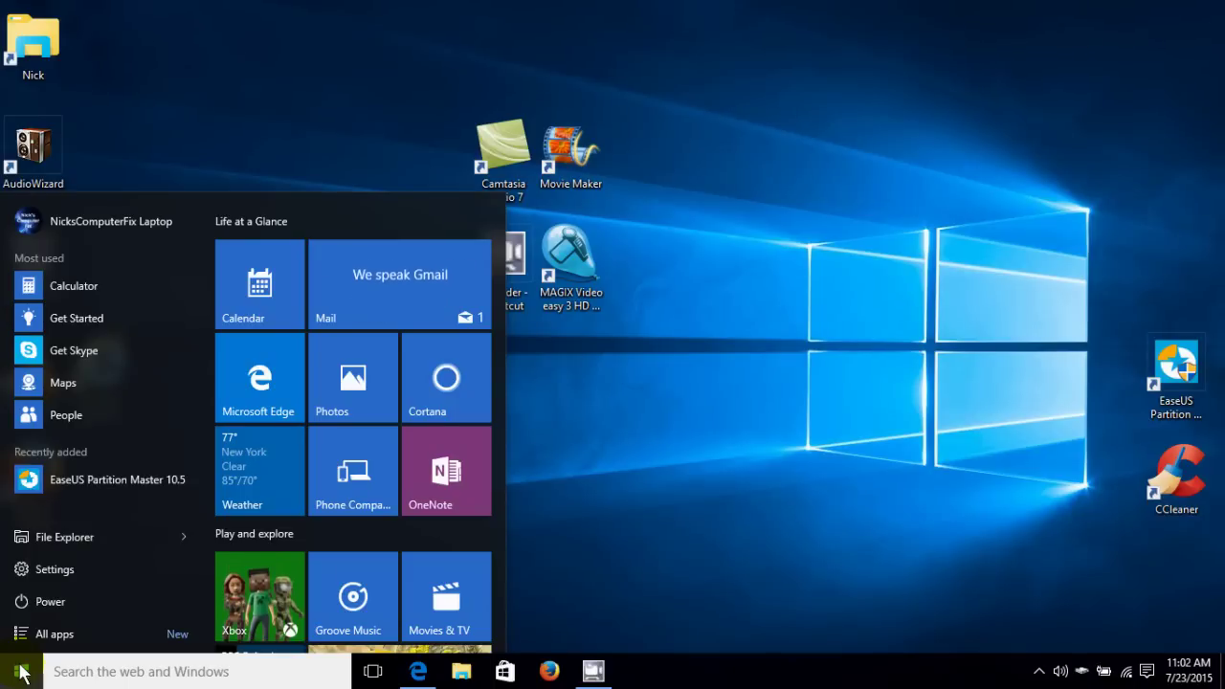
# - Open Settings from Start, close it, then reopen it via Action Center's All settings
pyautogui.click(56, 568)
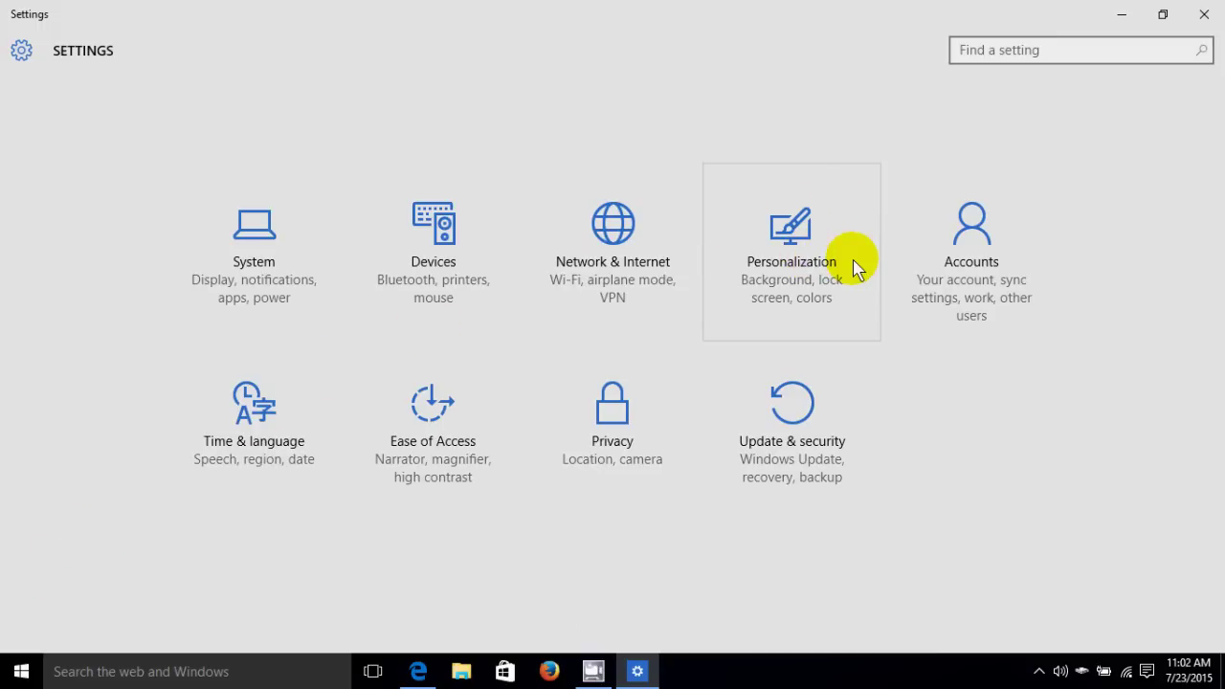
pyautogui.click(1204, 14)
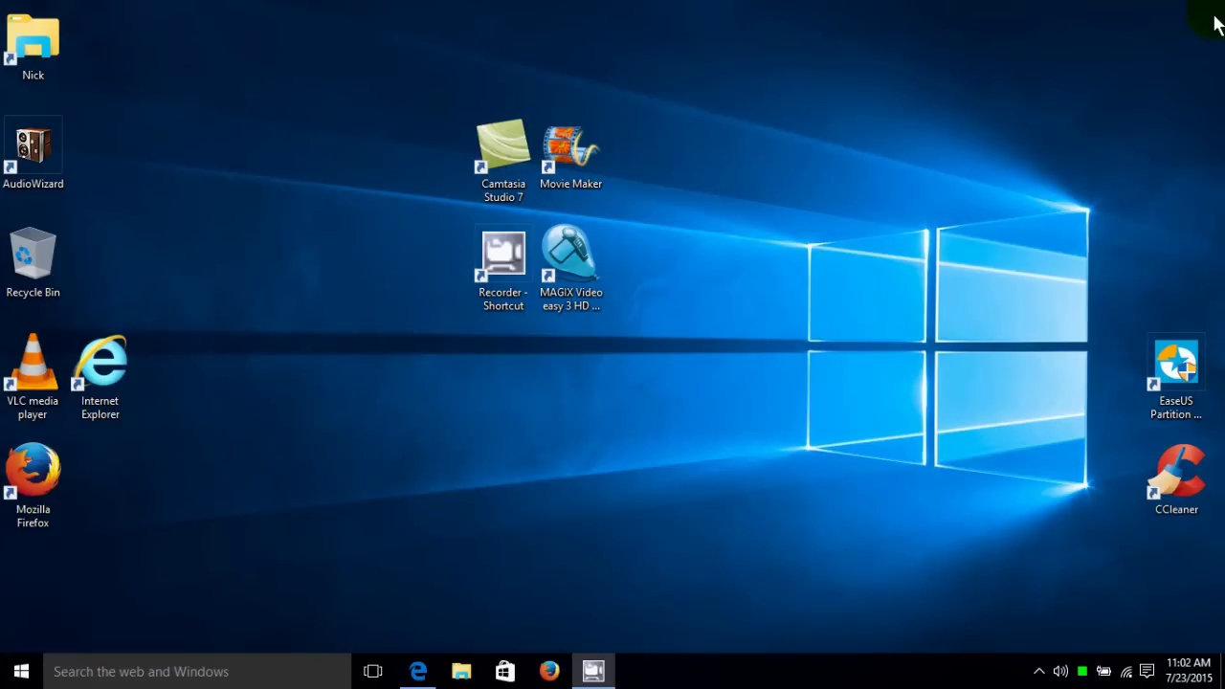
pyautogui.click(1154, 674)
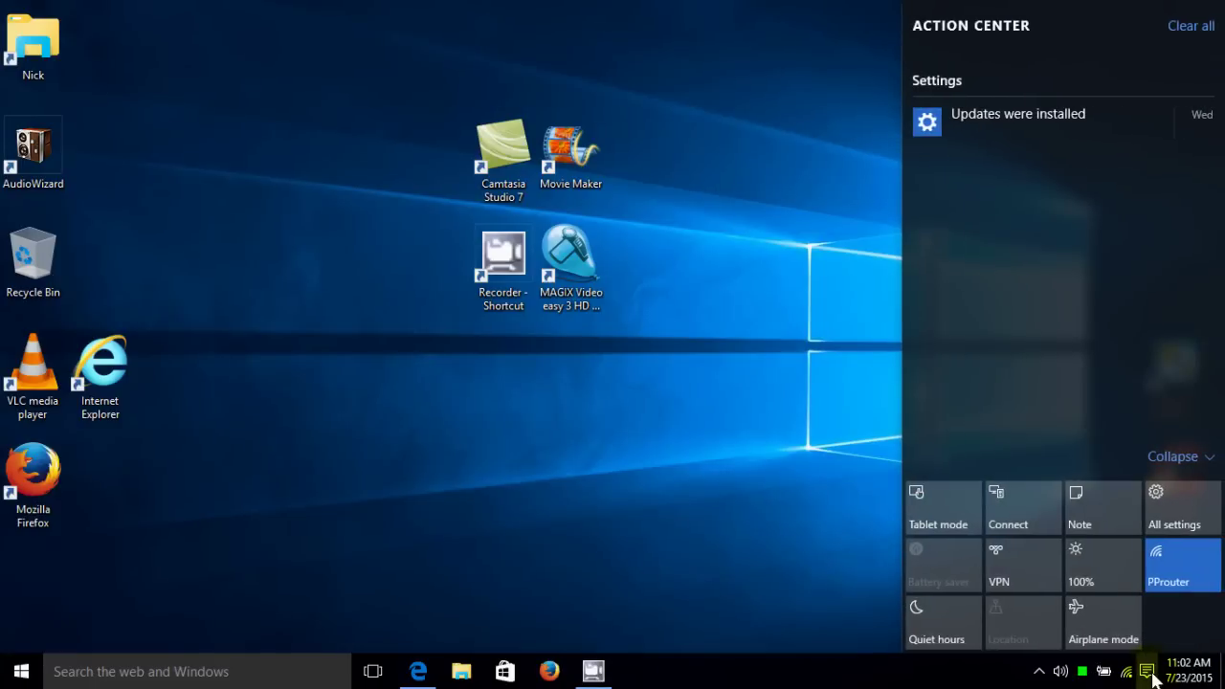
pyautogui.click(1171, 508)
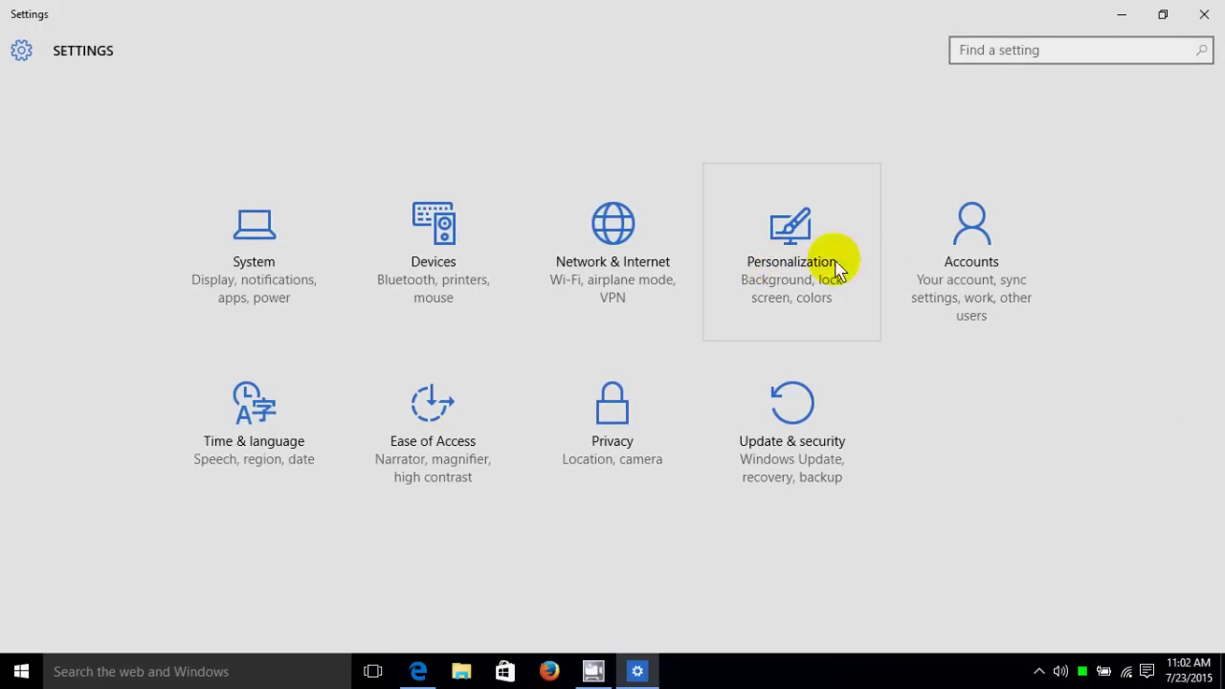
# - Set the beach rock-arch photo as desktop wallpaper from Personalize, then minimize and restore Settings
pyautogui.click(1208, 16)
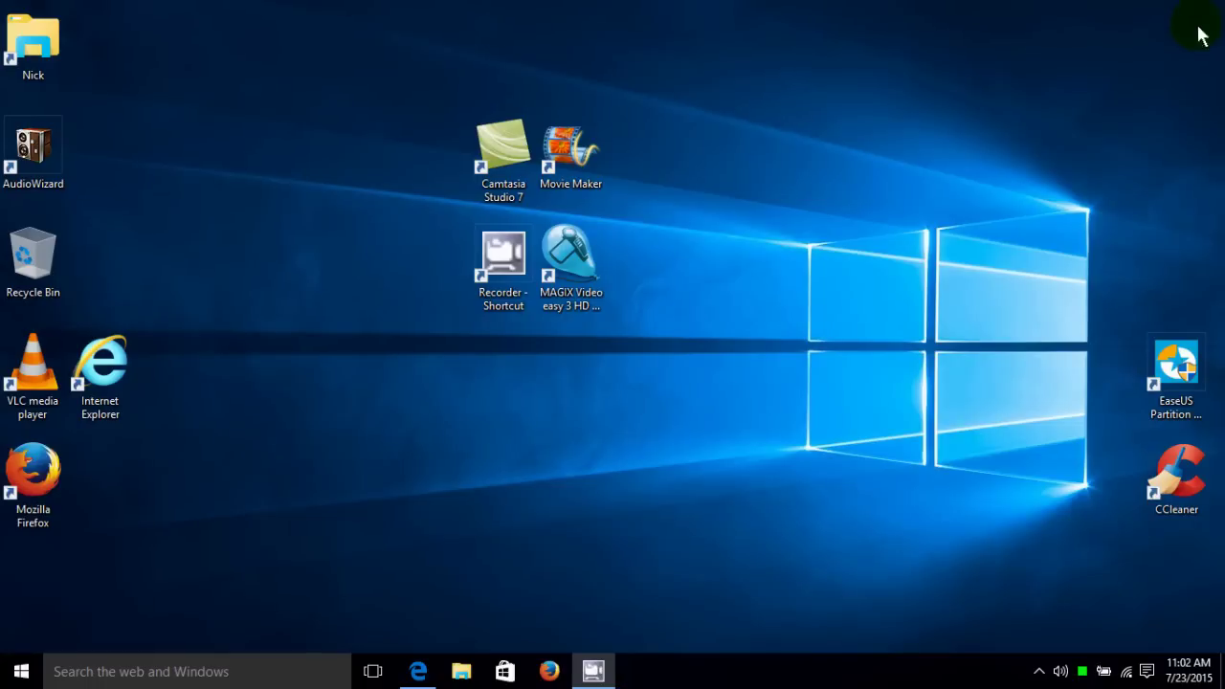
pyautogui.rightClick(607, 368)
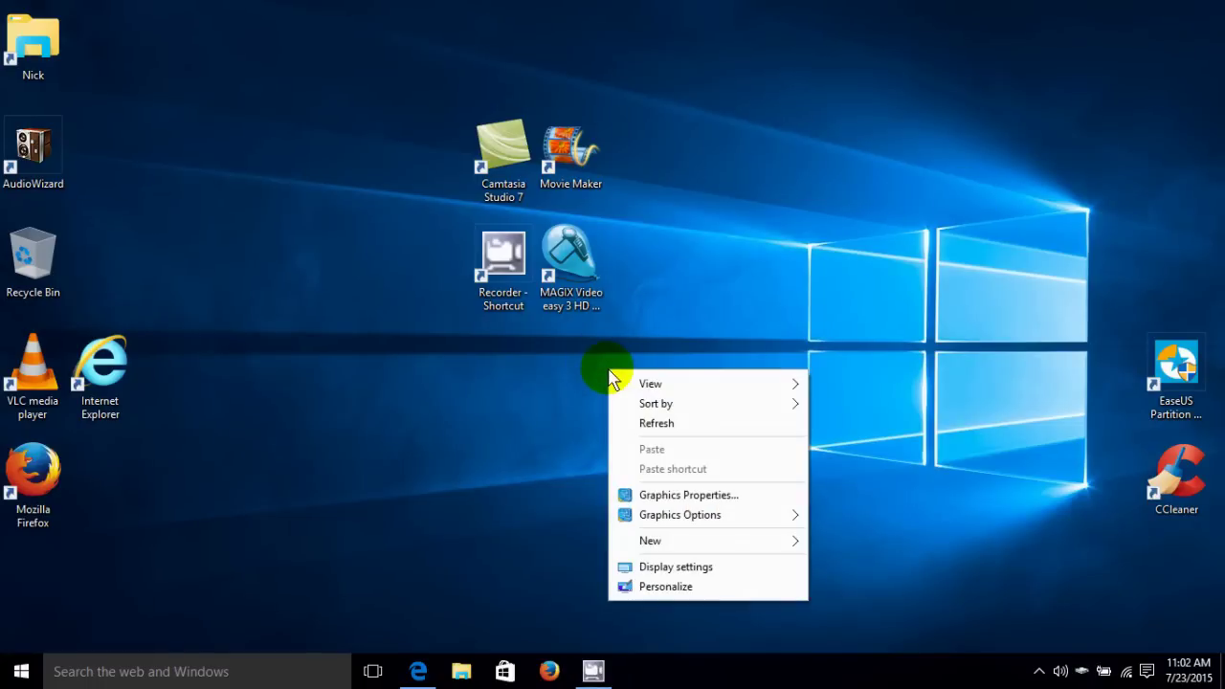
pyautogui.click(667, 587)
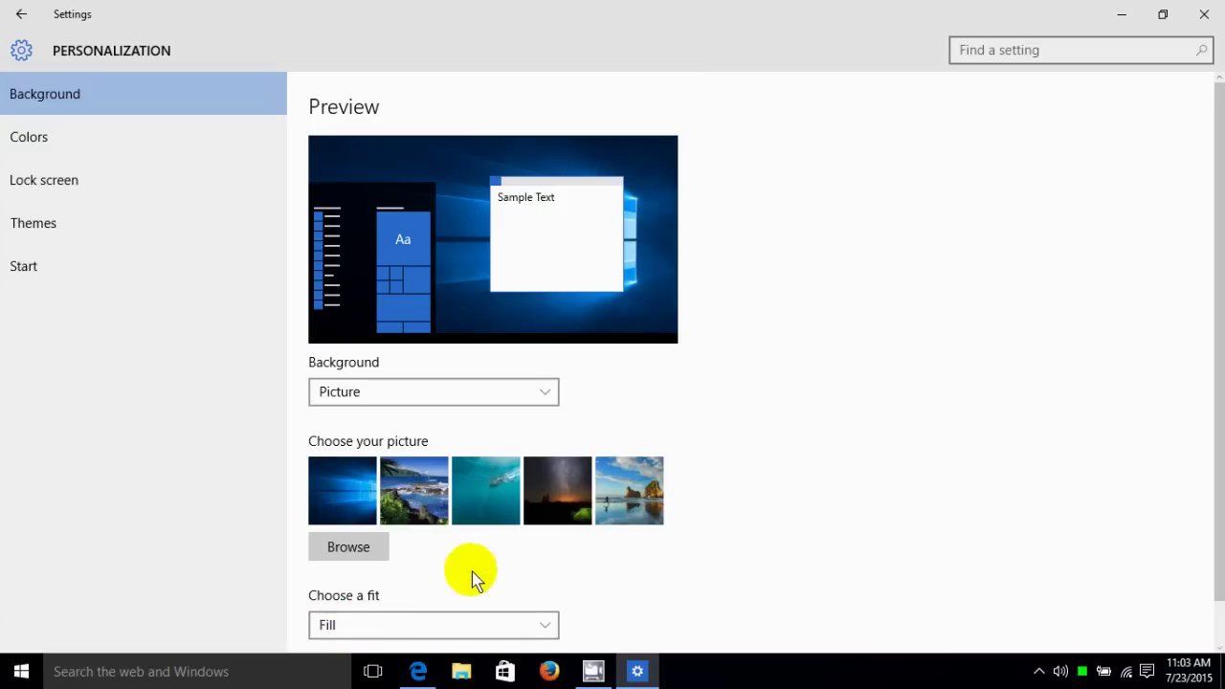
pyautogui.click(632, 498)
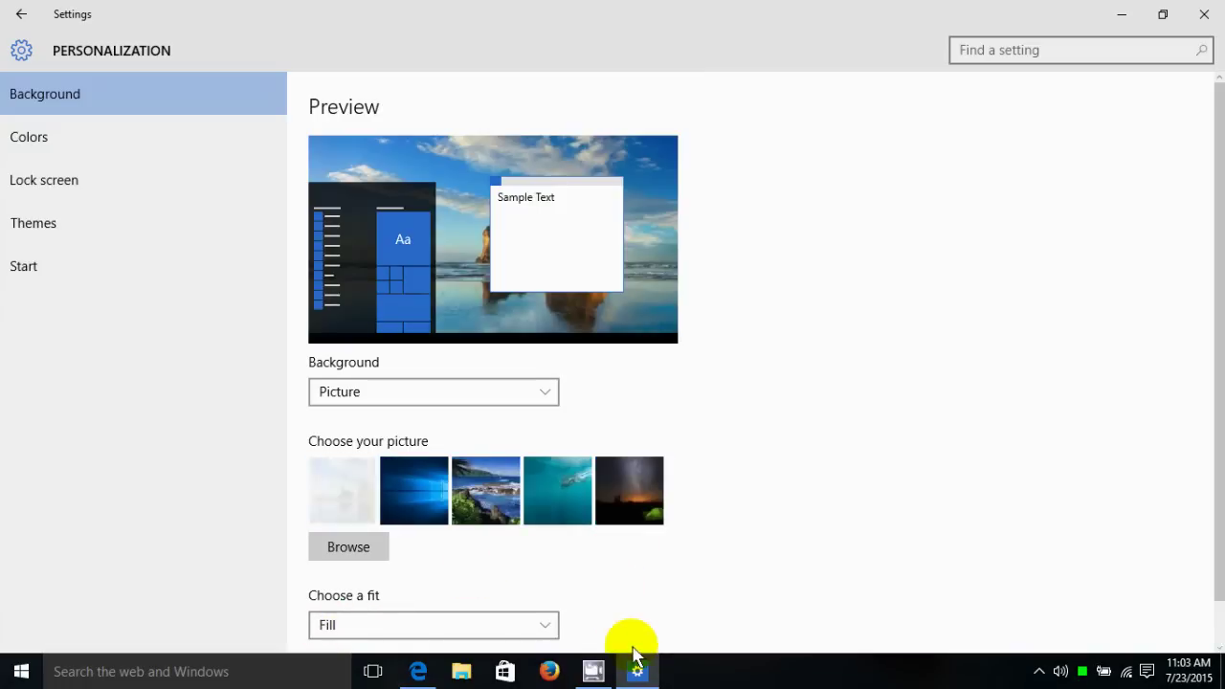
pyautogui.click(638, 670)
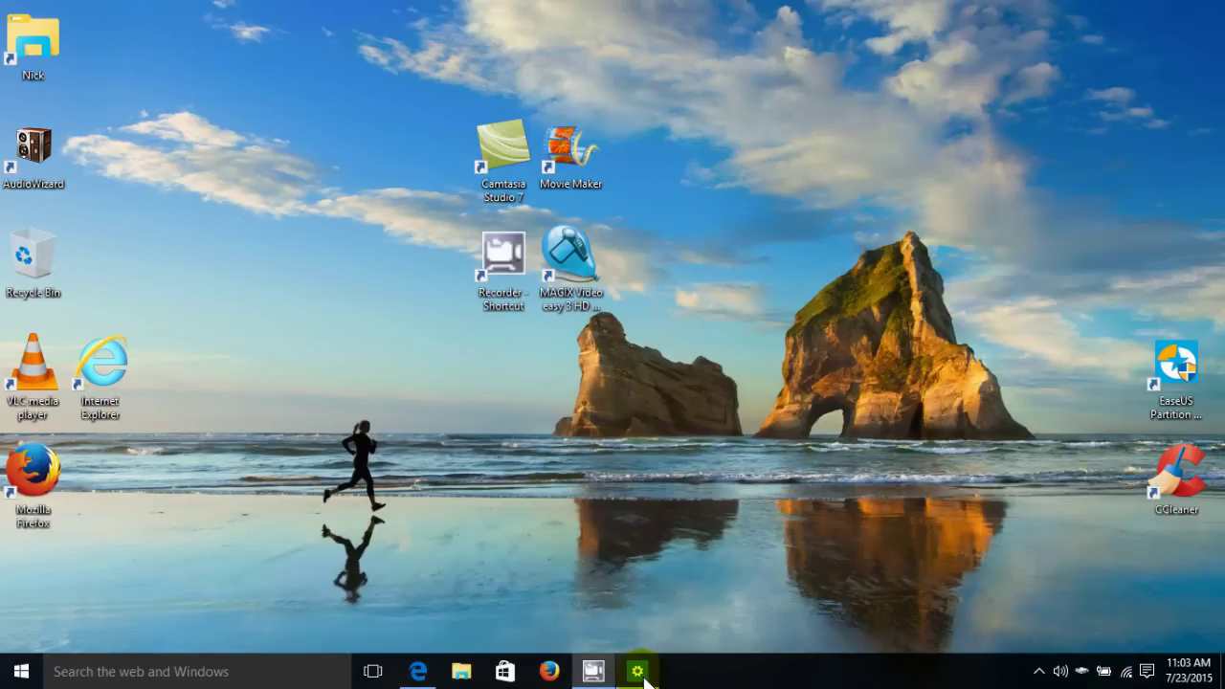
pyautogui.click(637, 670)
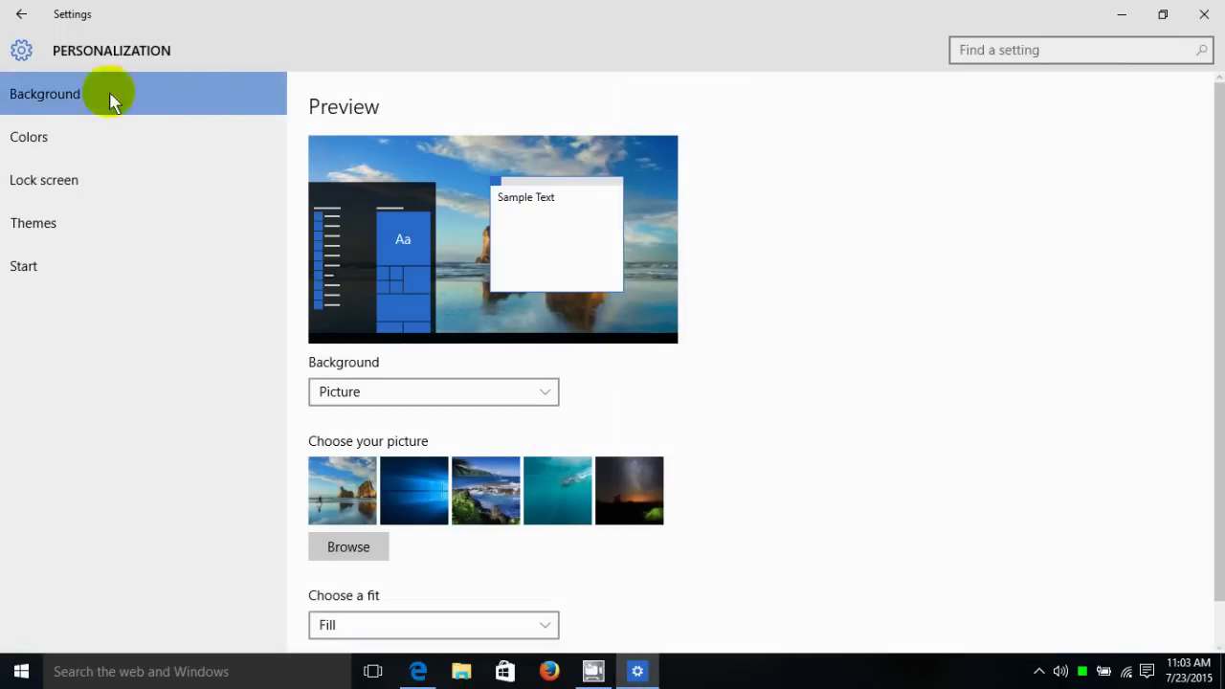
# - On the Colors page, try a red accent colour and preview it in the Start menu's app list
pyautogui.click(29, 138)
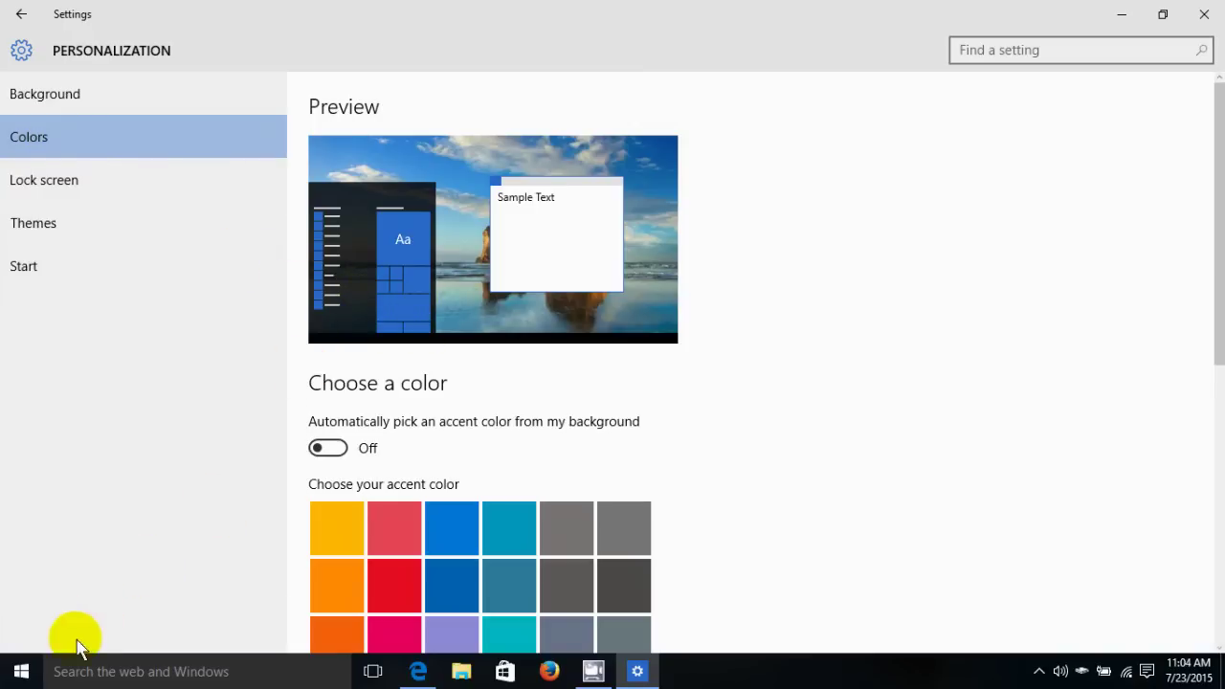
pyautogui.click(21, 673)
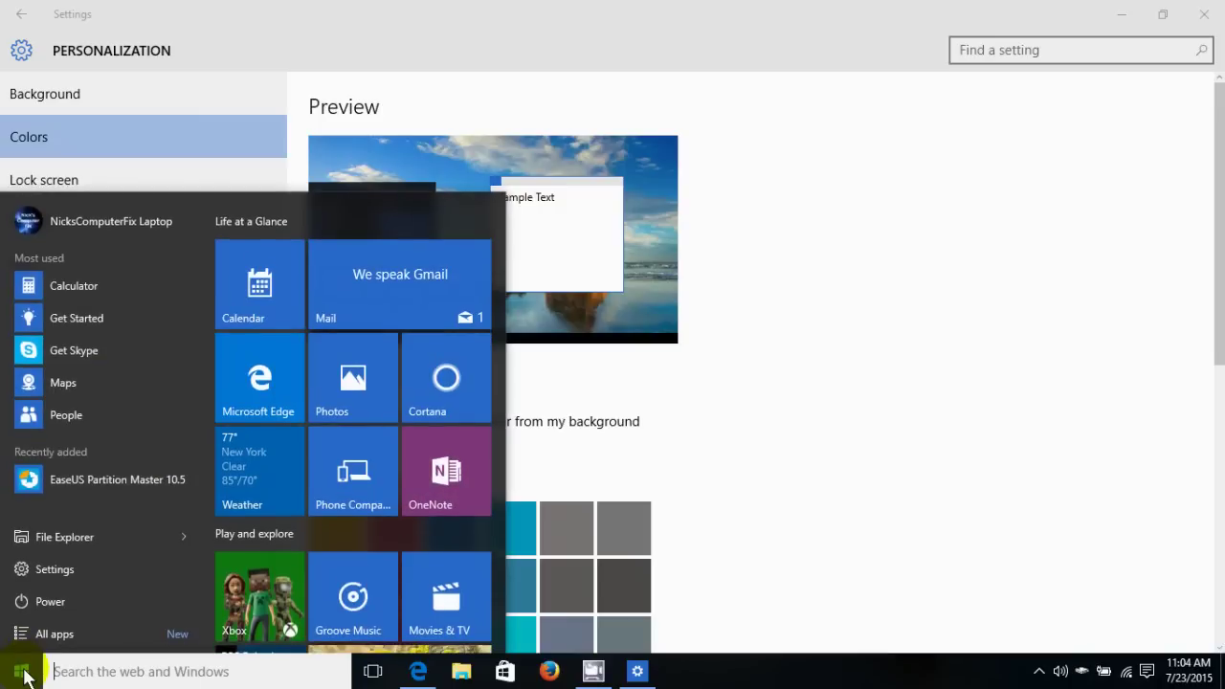
pyautogui.click(21, 673)
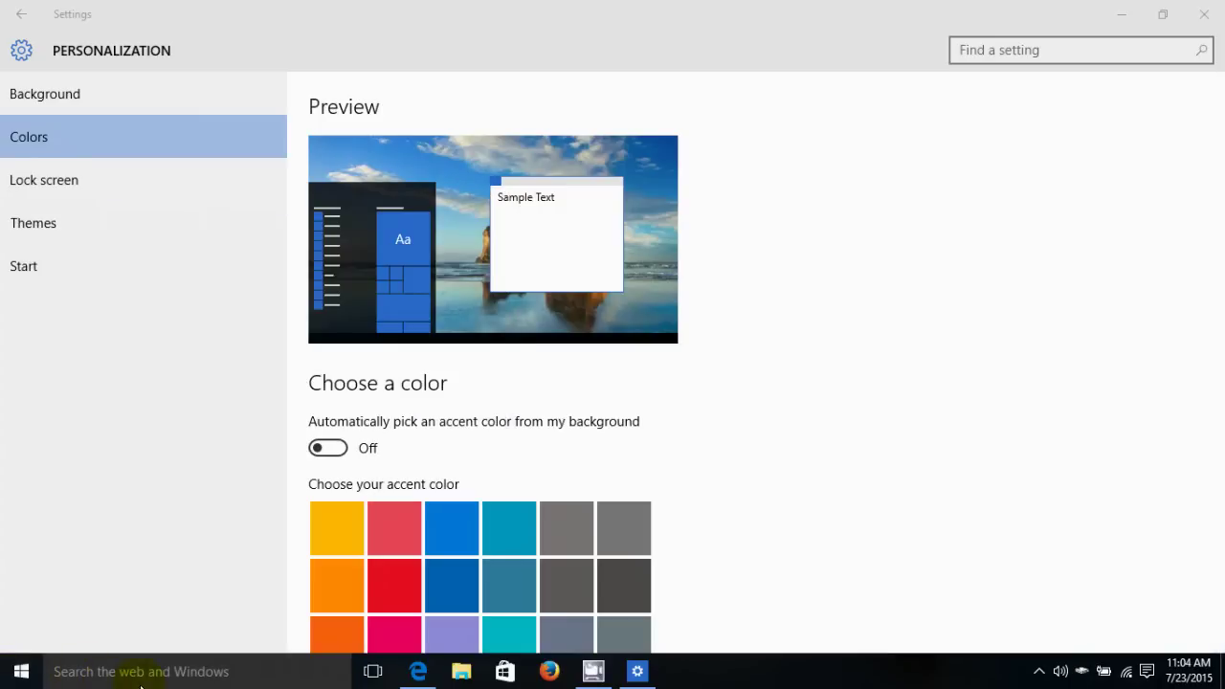
pyautogui.click(400, 587)
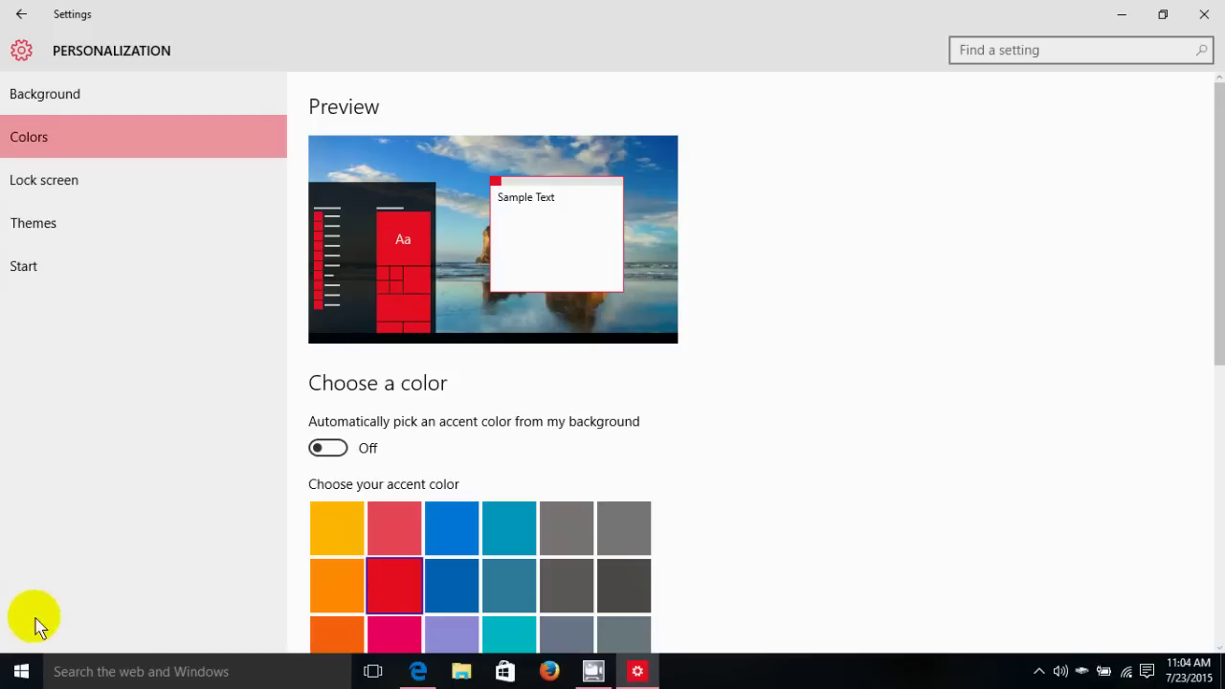
pyautogui.click(19, 675)
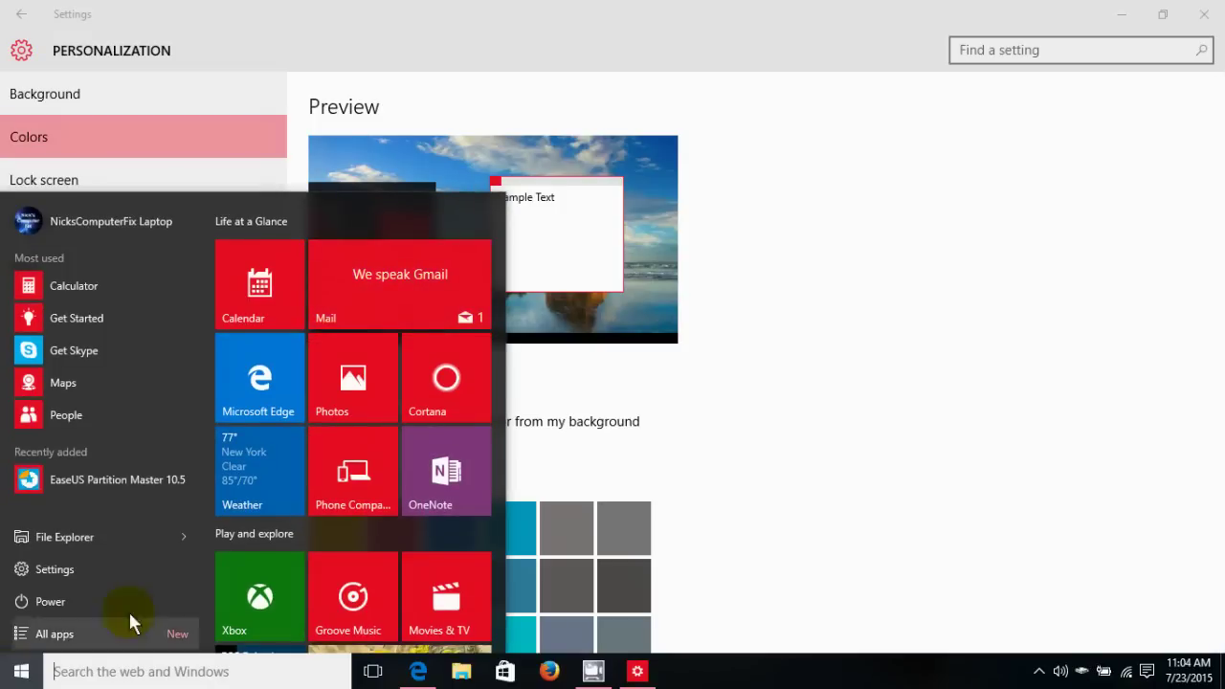
pyautogui.click(53, 633)
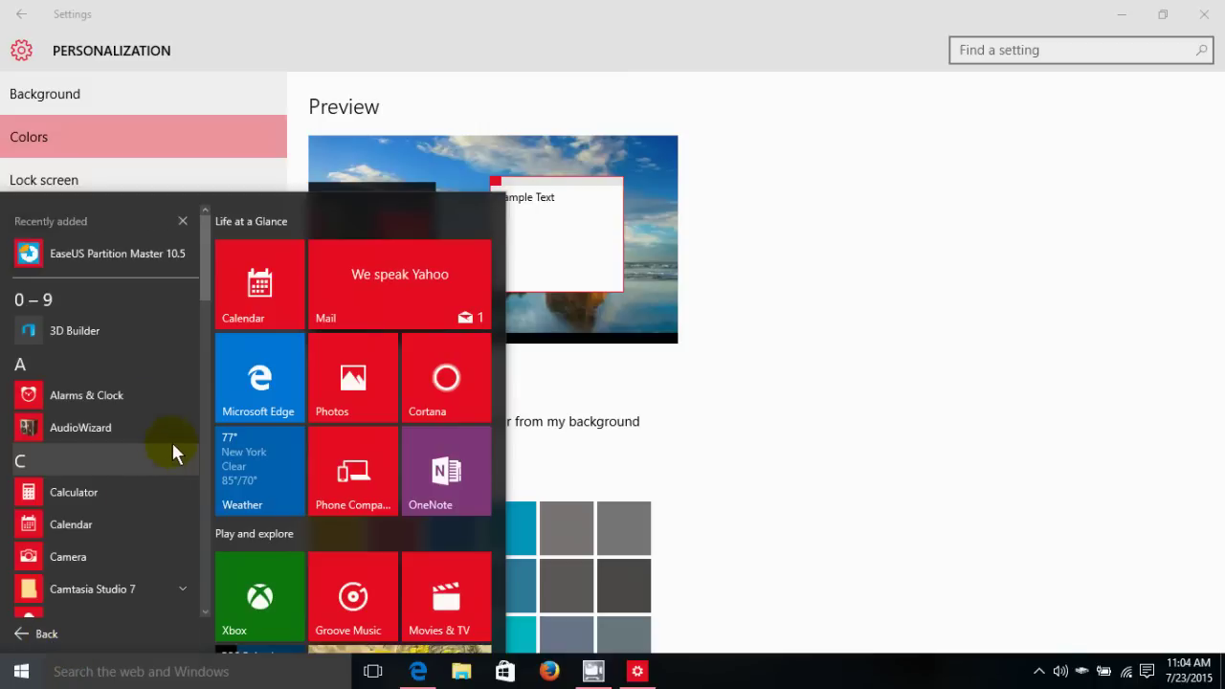
pyautogui.scroll(-10, 170, 459)
pyautogui.scroll(10, 171, 459)
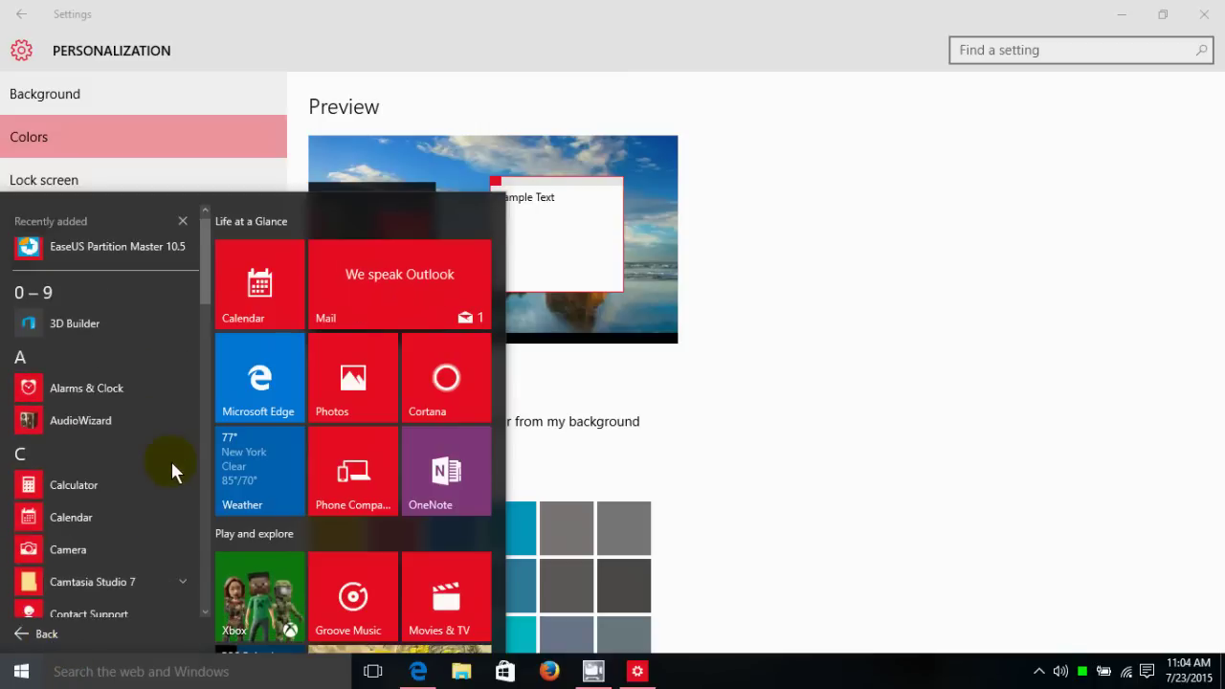
pyautogui.click(799, 409)
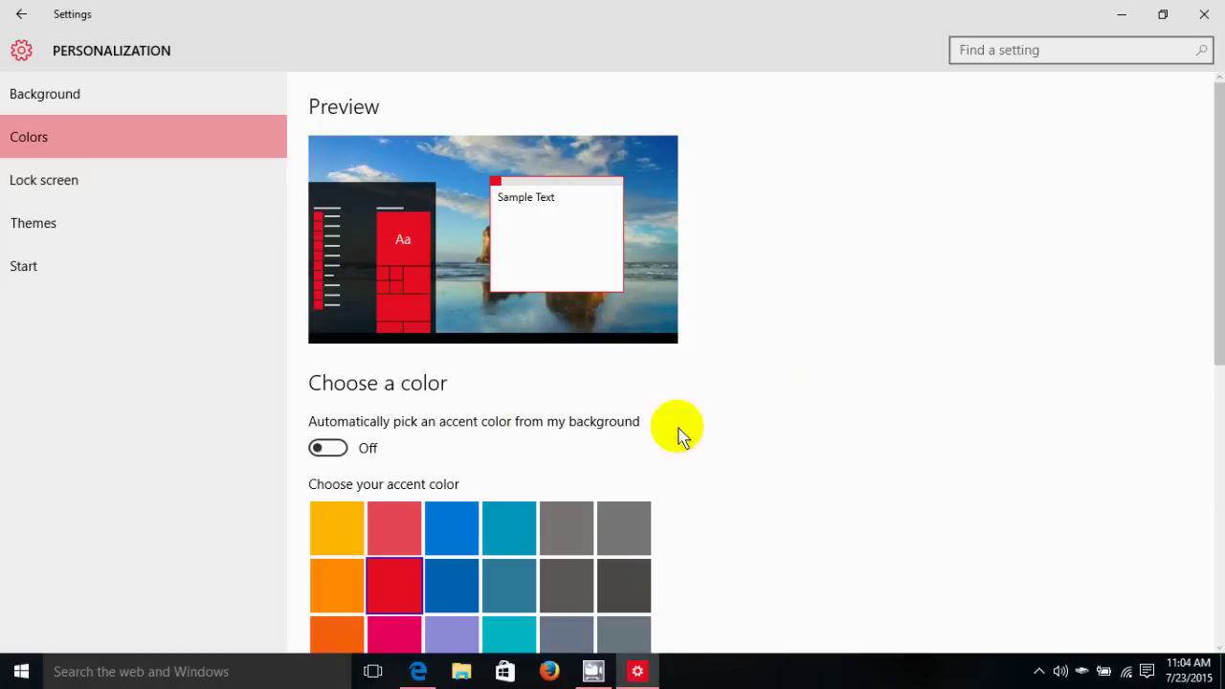
# - Change the accent colour back to blue and check it in the Start menu
pyautogui.click(450, 539)
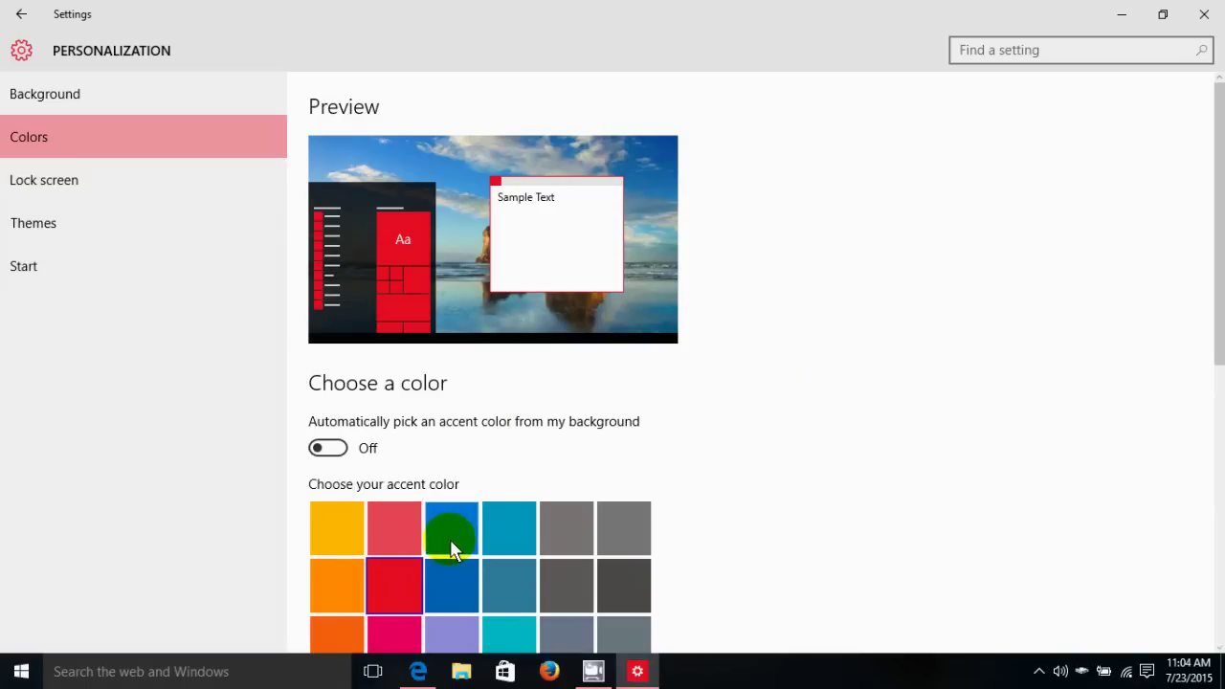
pyautogui.click(21, 672)
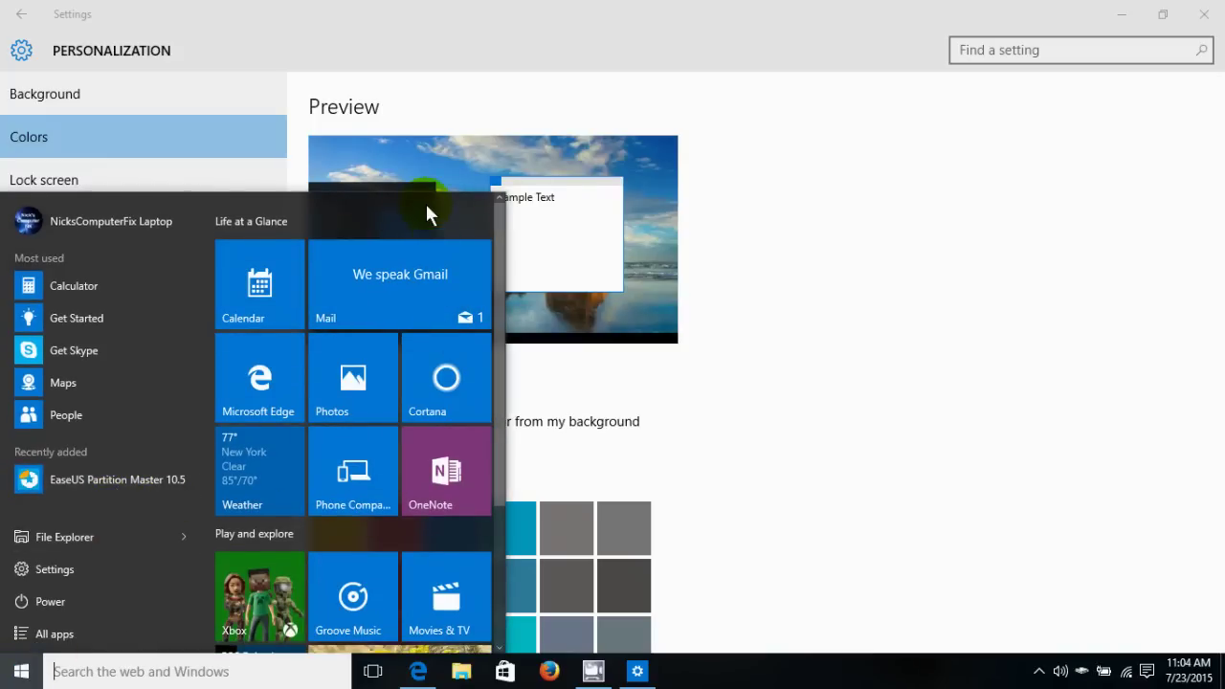
pyautogui.click(443, 102)
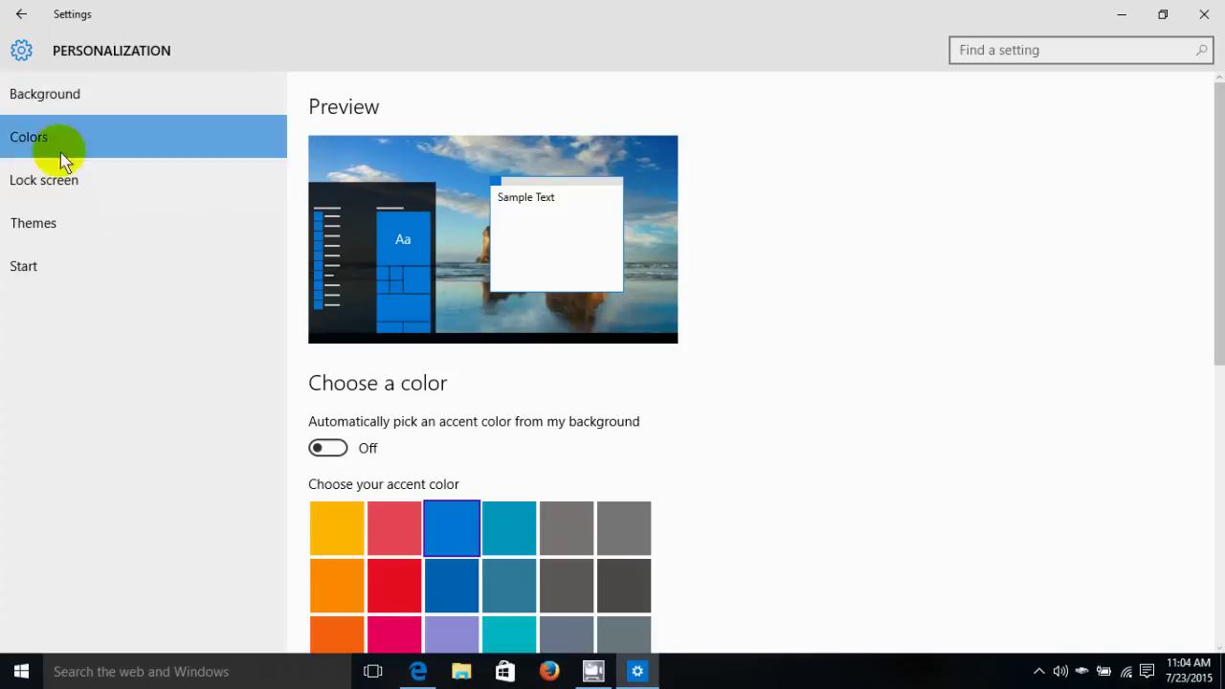
# - Make the cave-beach photo the lock screen picture, keeping the background type as Picture
pyautogui.click(60, 179)
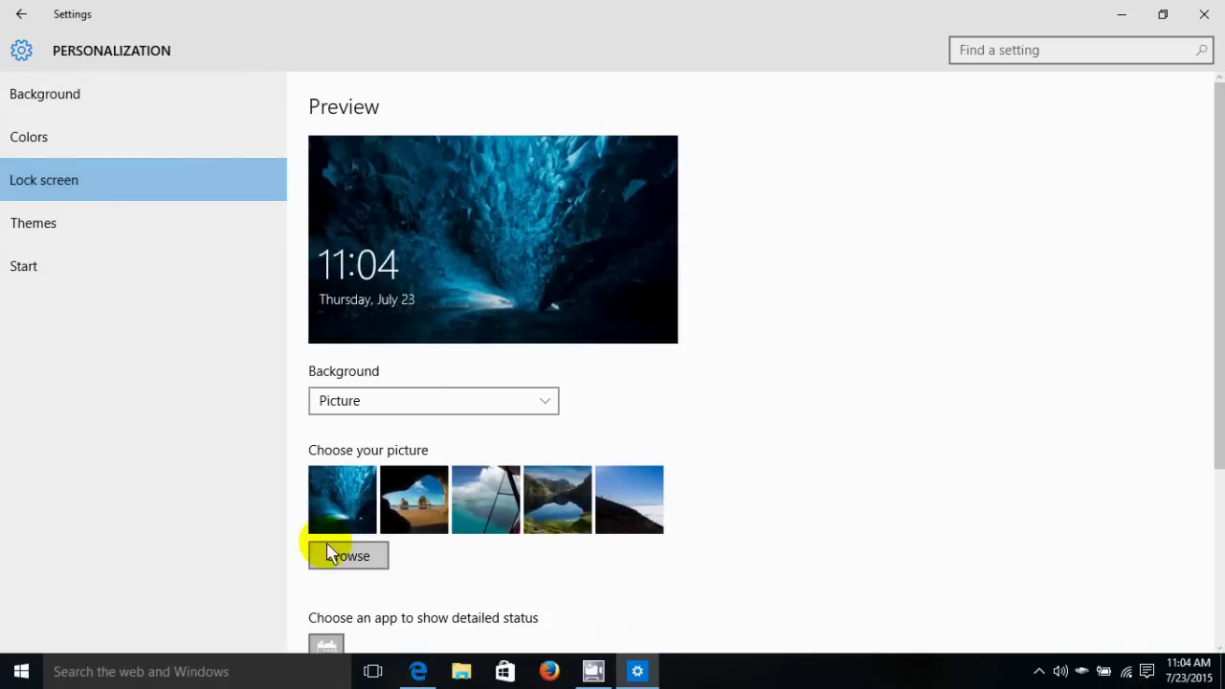
pyautogui.click(418, 501)
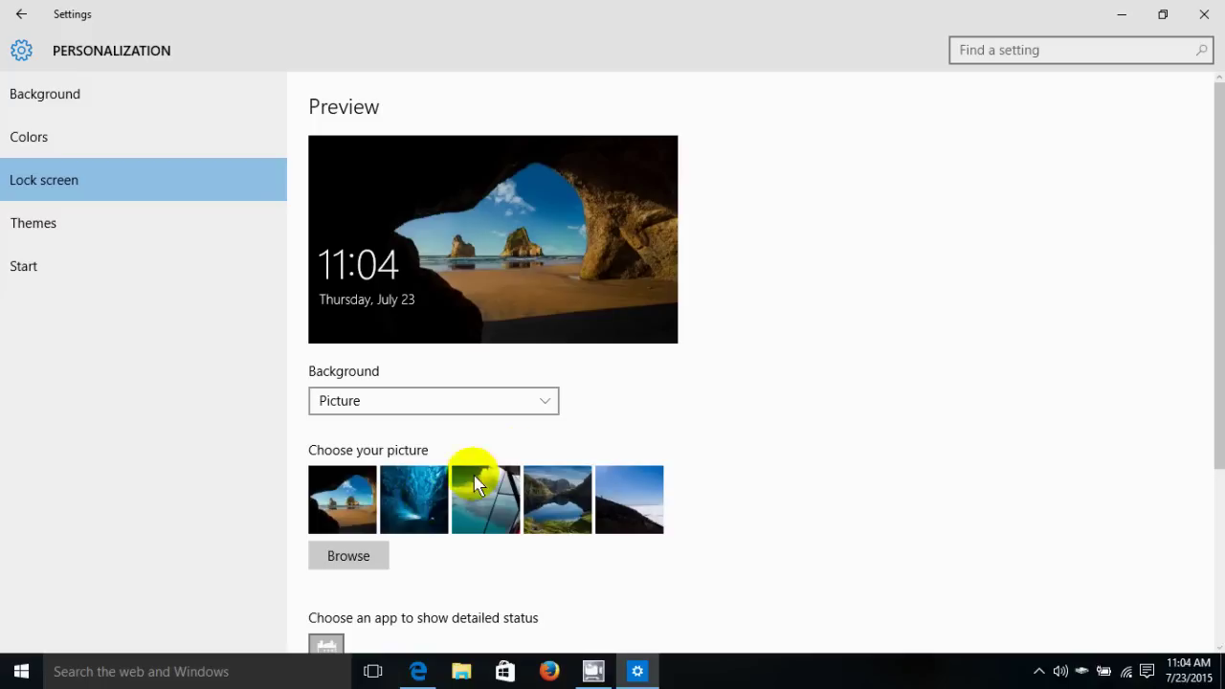
pyautogui.click(550, 402)
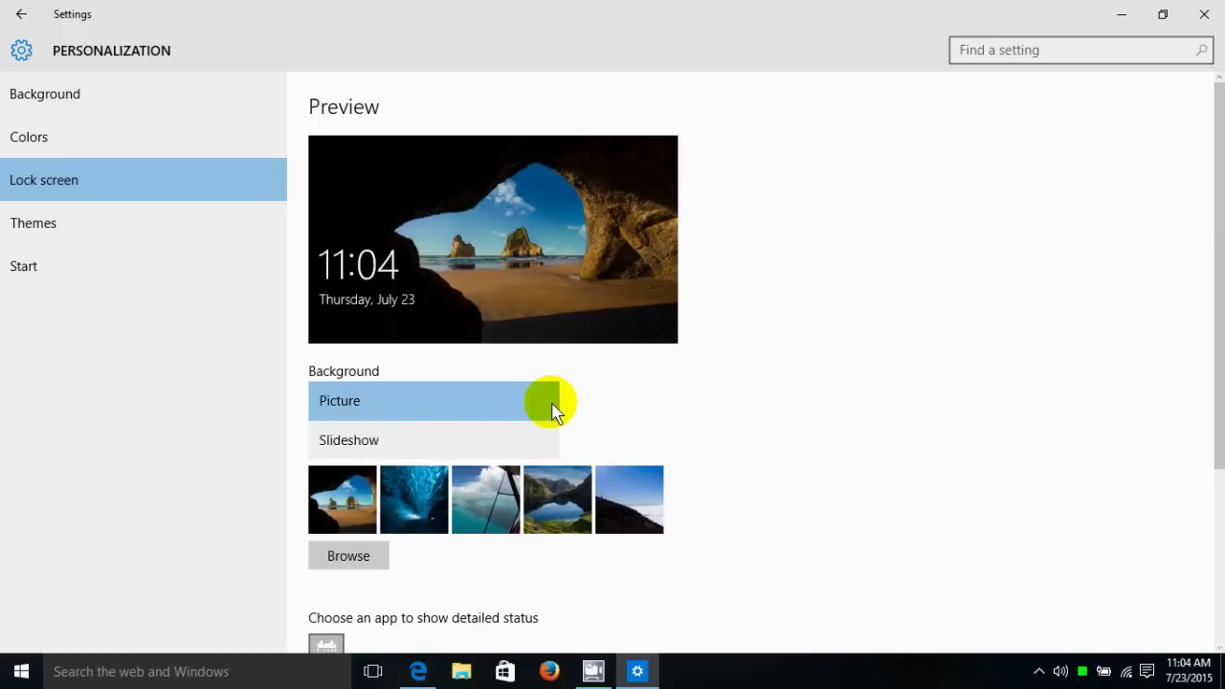
pyautogui.click(551, 402)
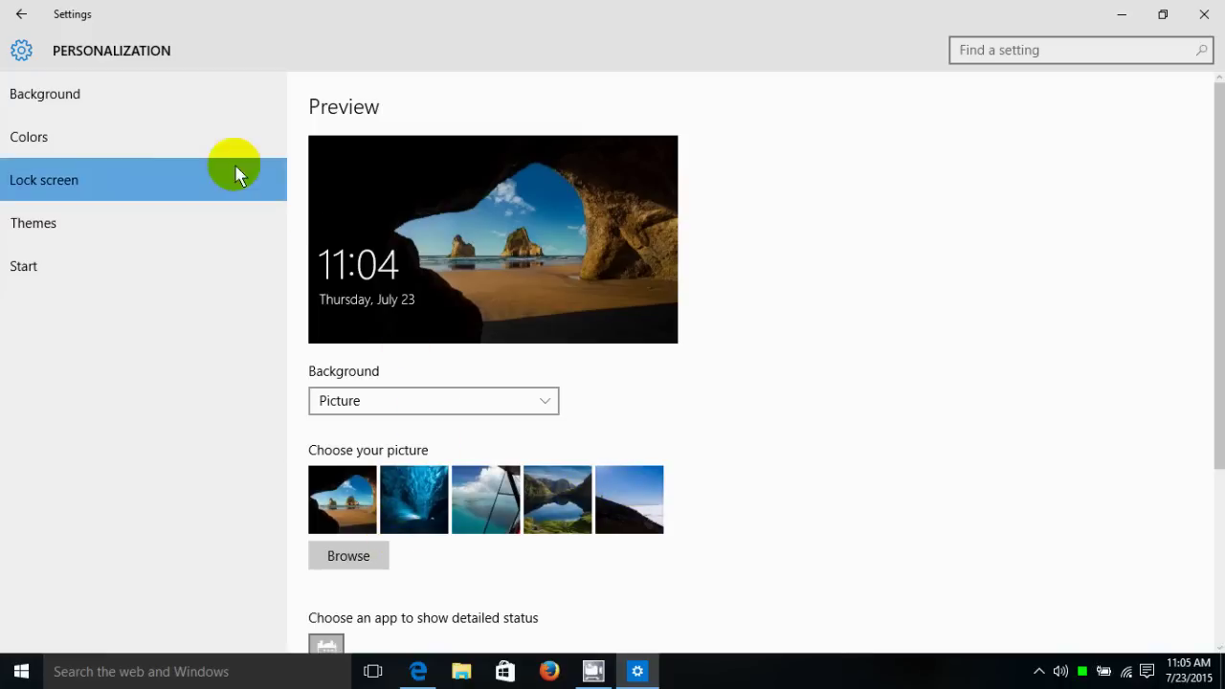
# - Open the classic Control Panel Personalization window from Themes and browse its theme list
pyautogui.click(51, 235)
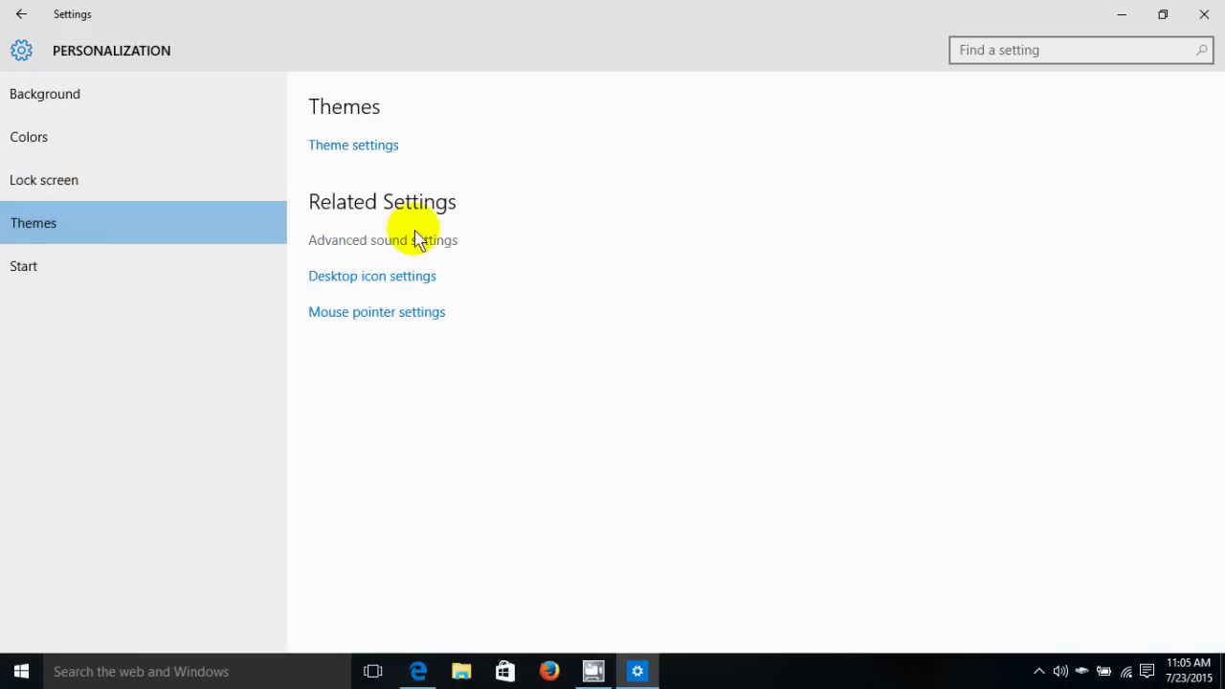
pyautogui.click(384, 151)
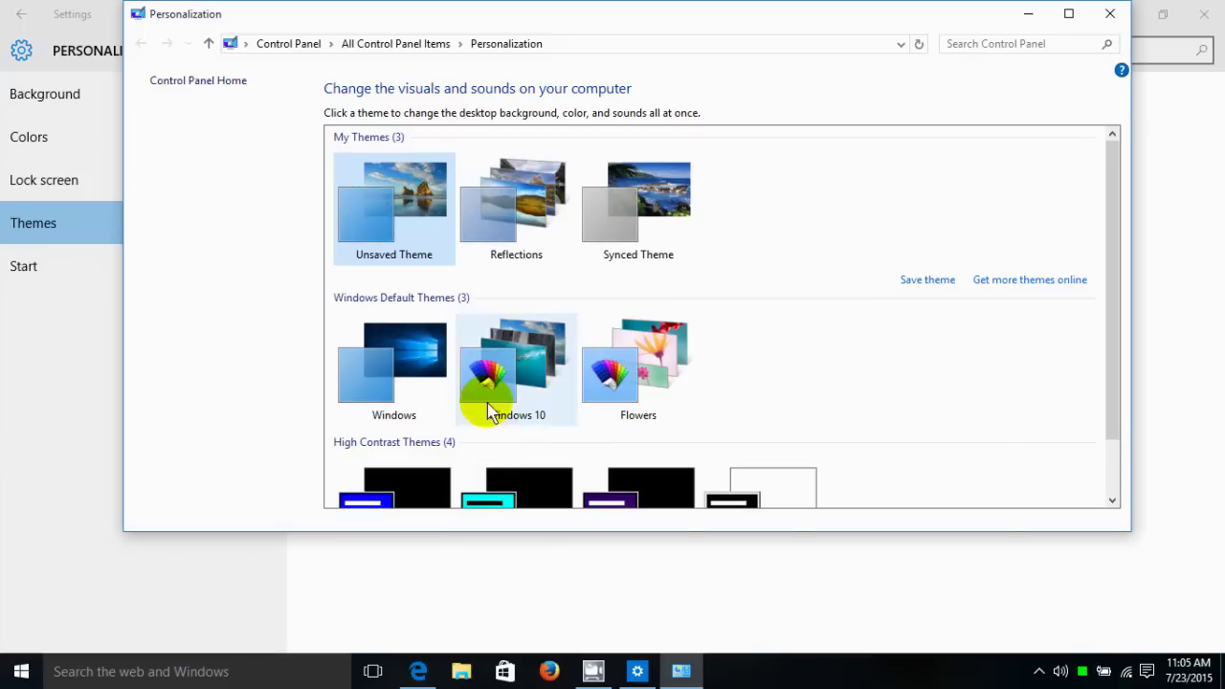
pyautogui.click(424, 355)
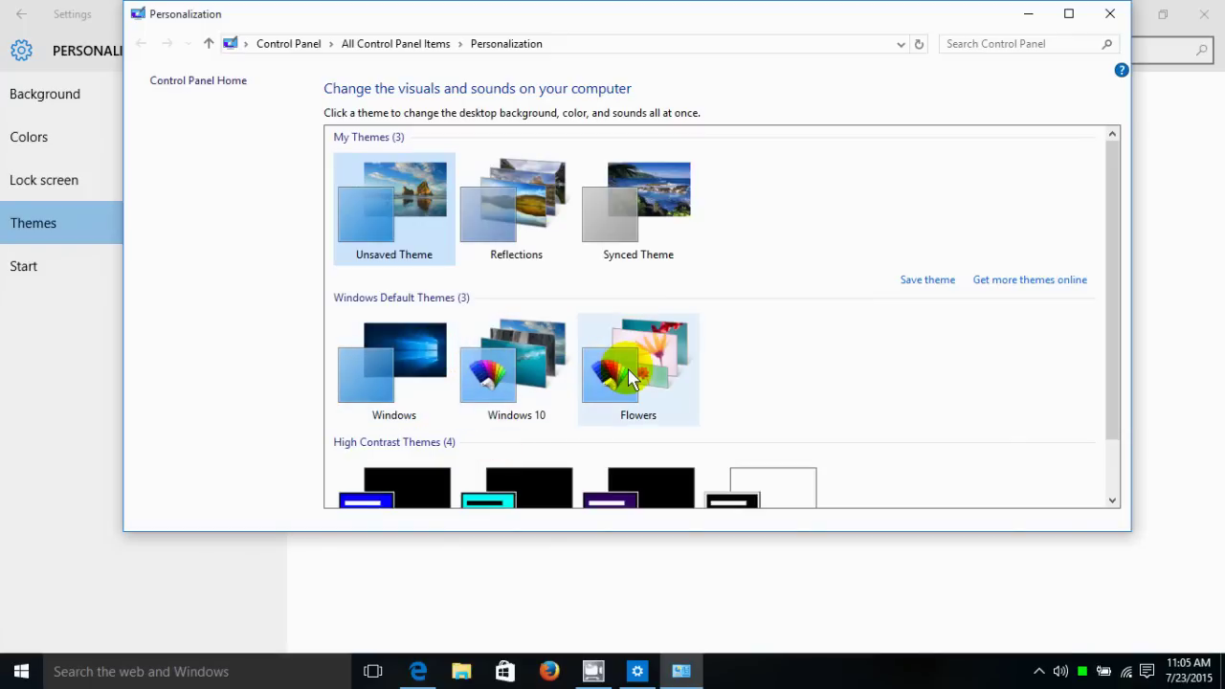
pyautogui.scroll(-2, 770, 455)
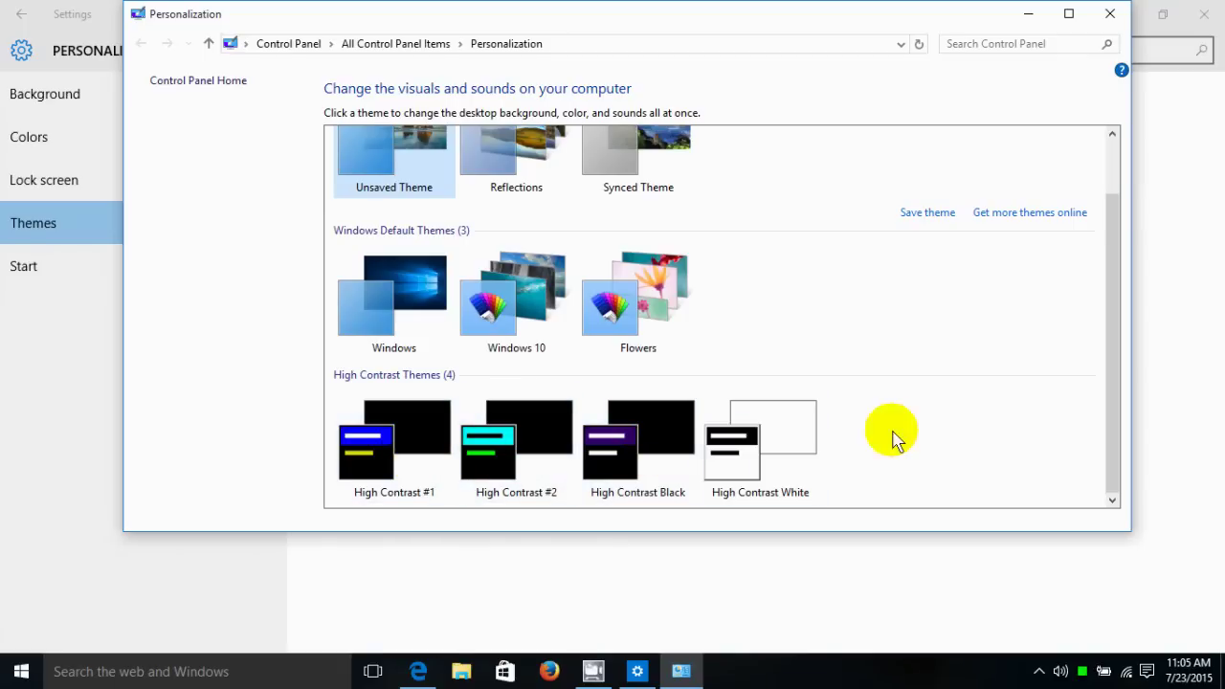
pyautogui.scroll(1, 987, 409)
pyautogui.scroll(1, 987, 409)
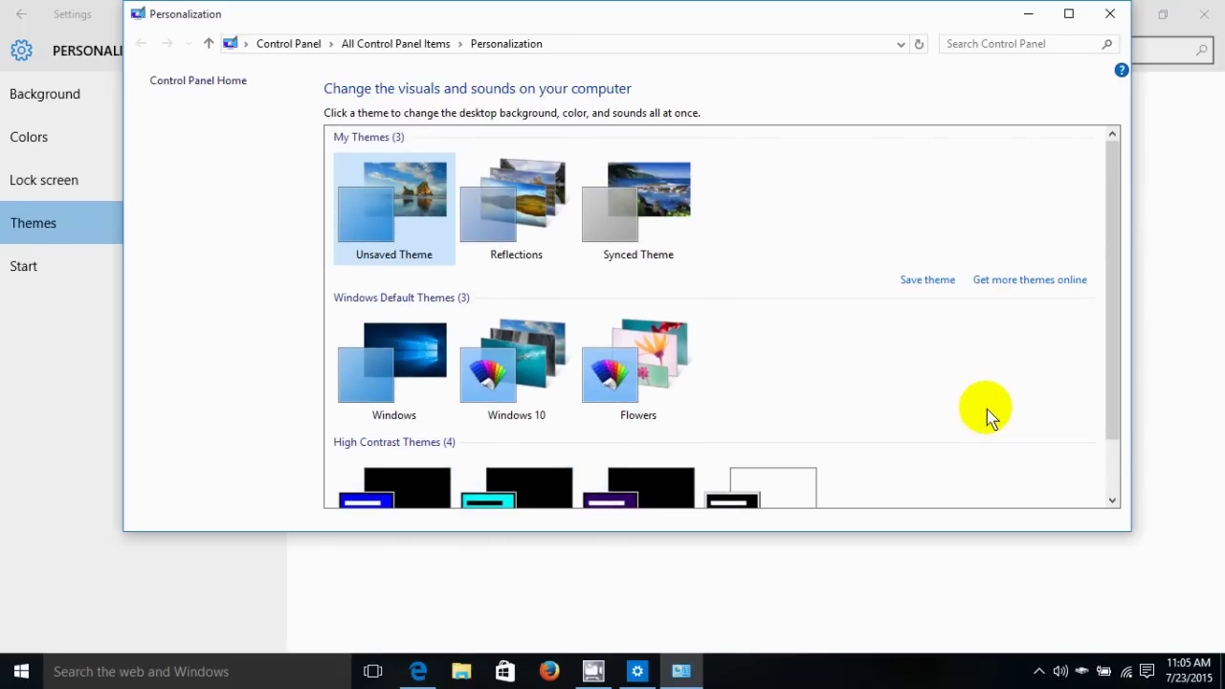
# - Browse online themes in Edge, filter to Animals, and download AfricanWildlife.themepack
pyautogui.click(1027, 285)
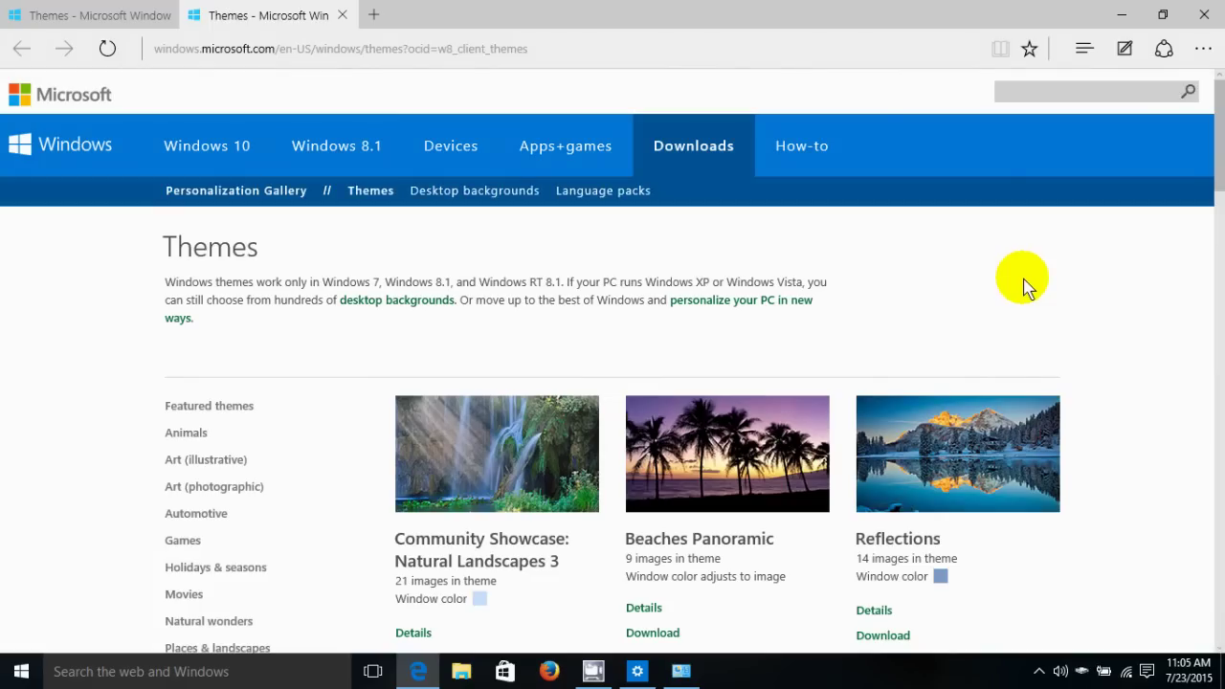
pyautogui.scroll(-3, 1023, 277)
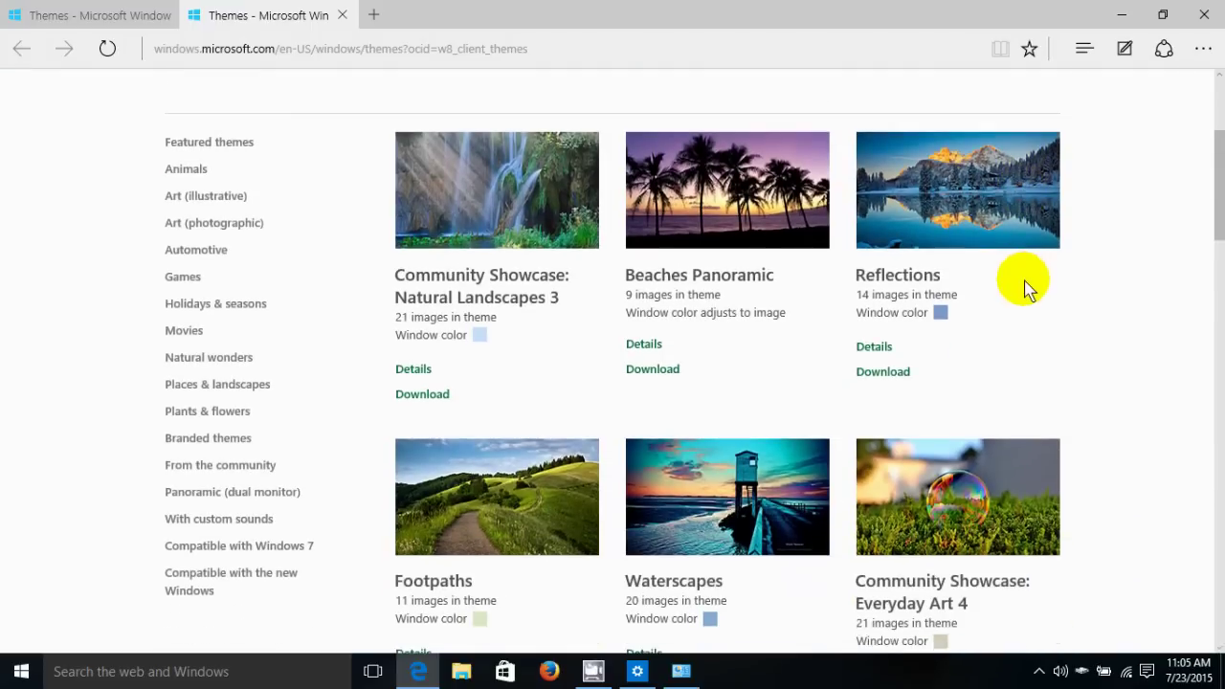
pyautogui.scroll(-7, 1027, 287)
pyautogui.scroll(3, 1027, 287)
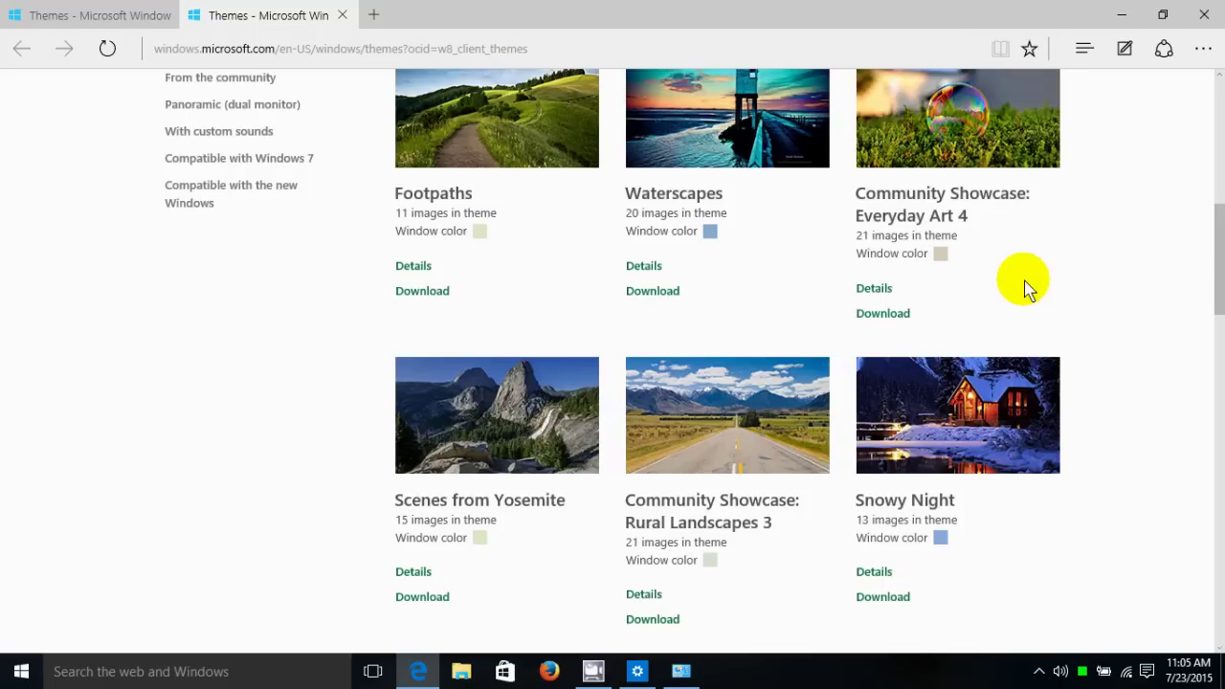
pyautogui.scroll(4, 1027, 287)
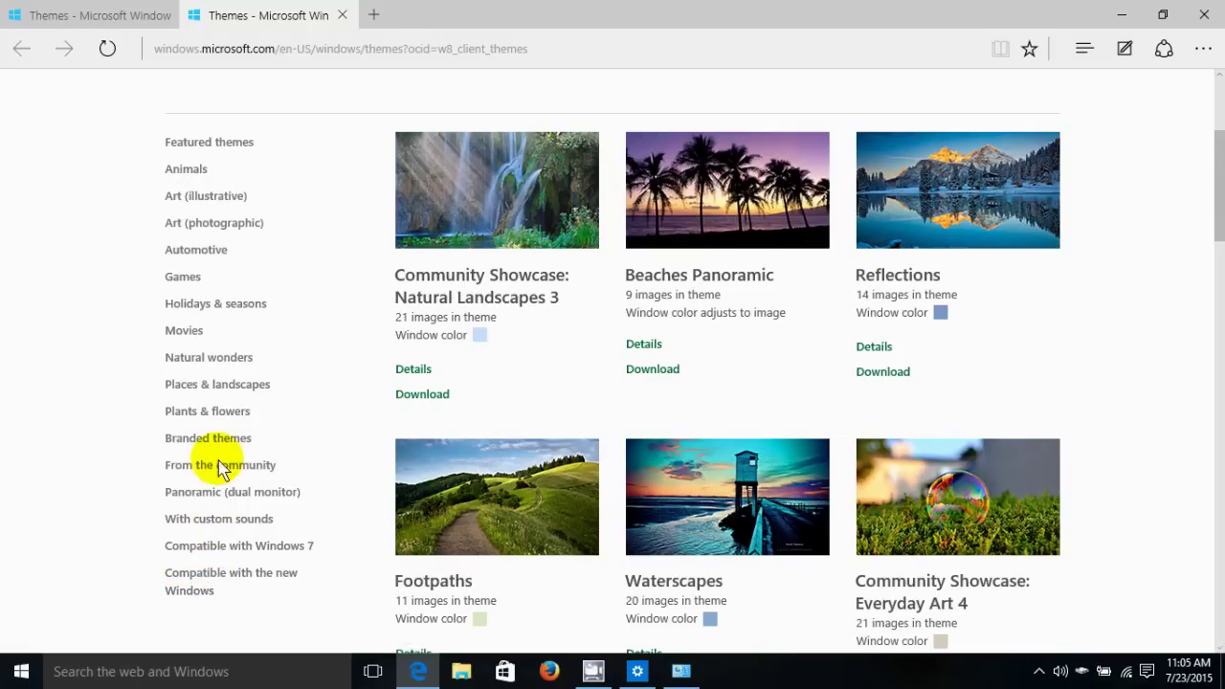
pyautogui.click(180, 174)
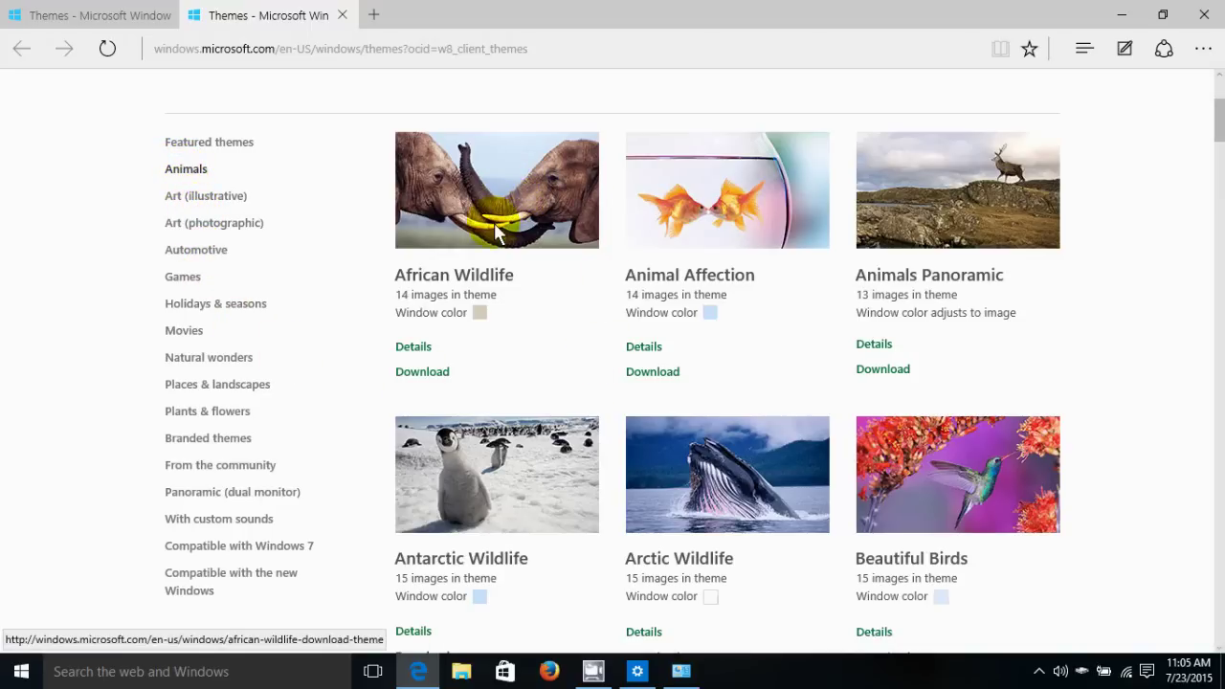
pyautogui.click(423, 373)
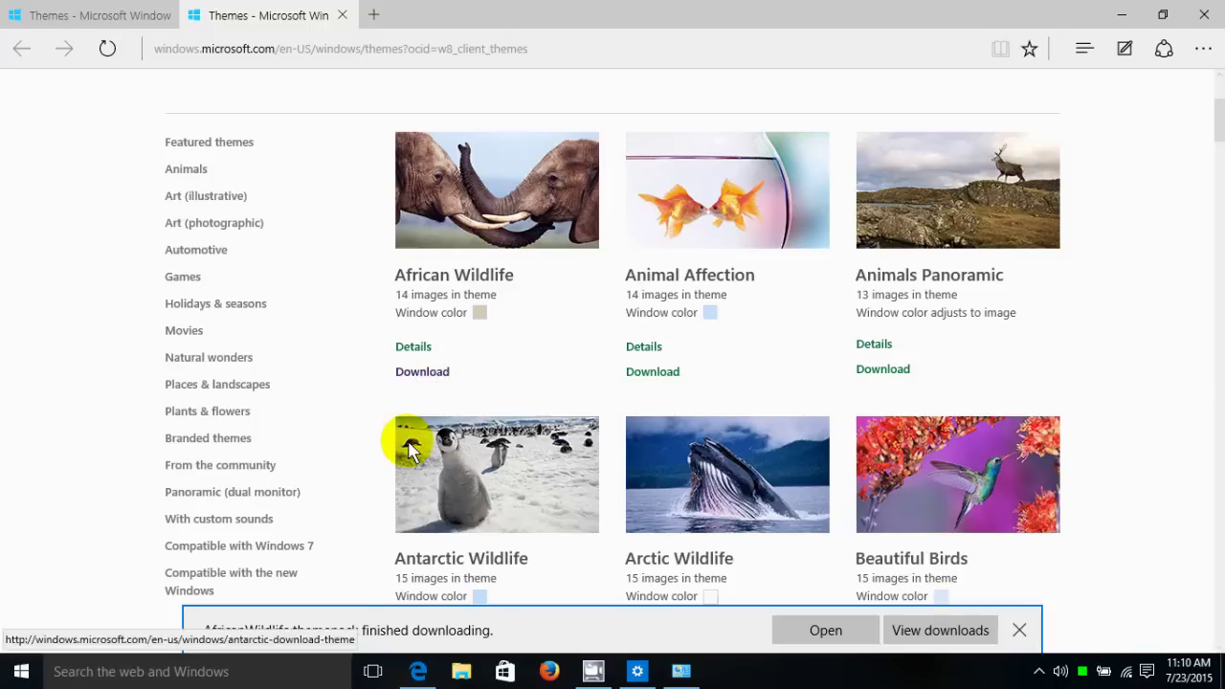
# - Apply the downloaded African Wildlife theme, then close Personalization and minimize Edge to see the elephant wallpaper
pyautogui.click(818, 632)
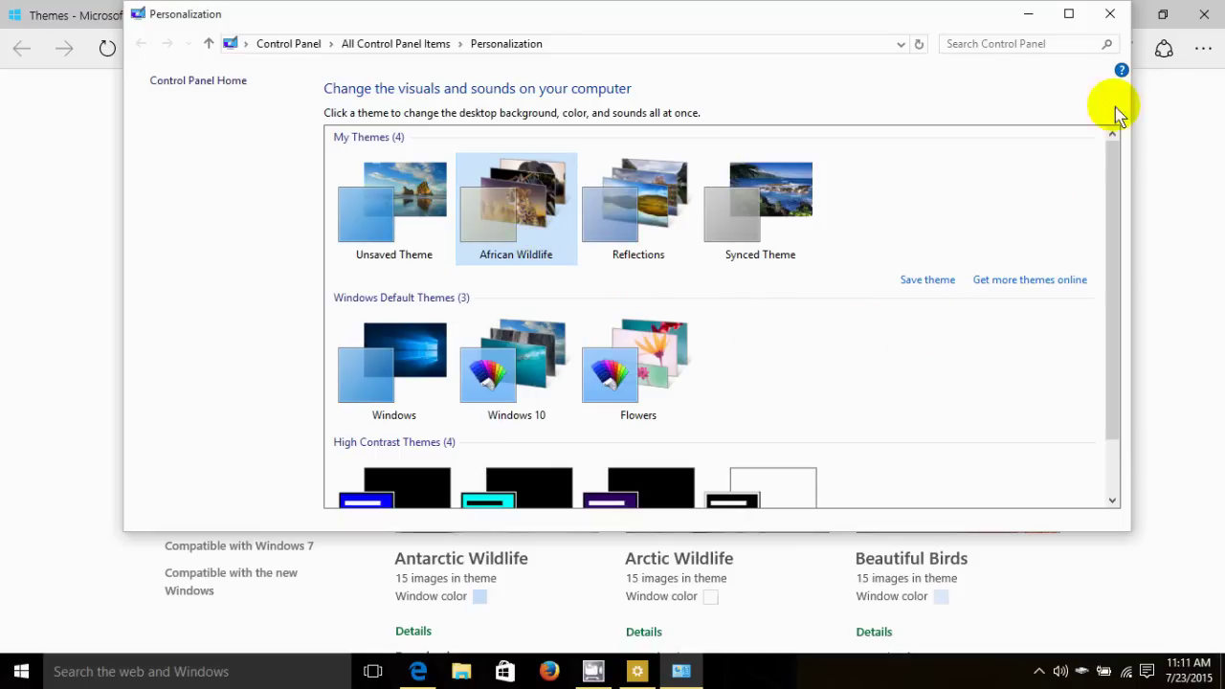
pyautogui.click(1110, 13)
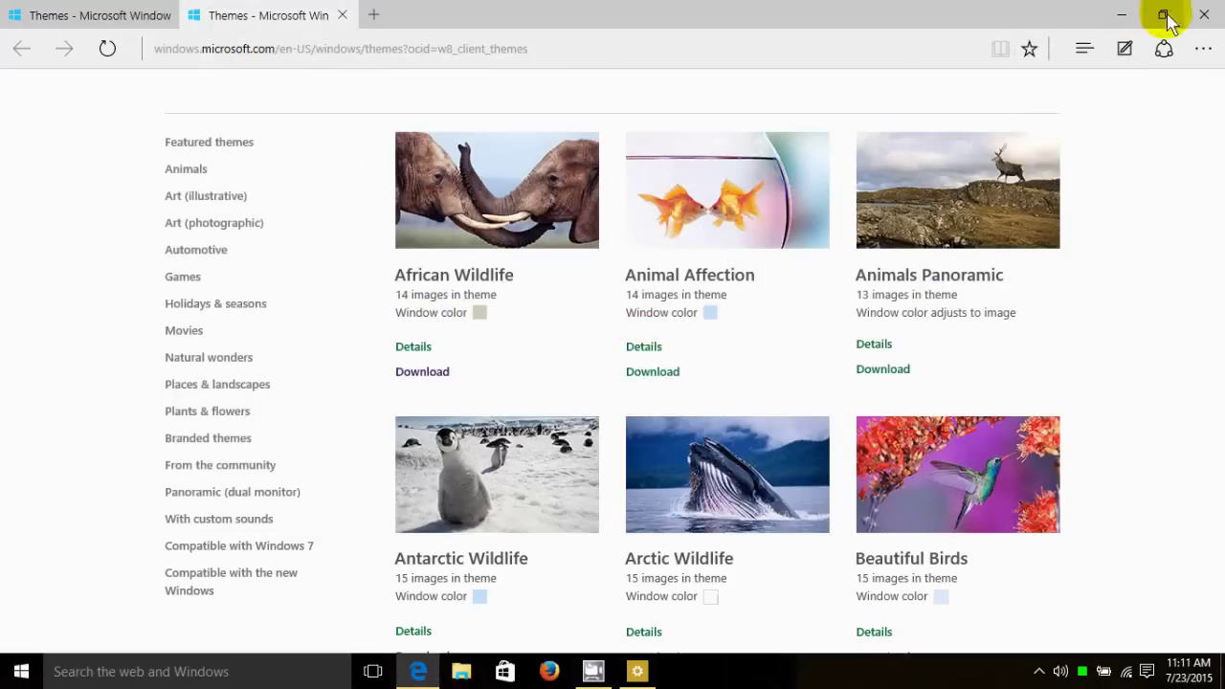
pyautogui.click(1122, 16)
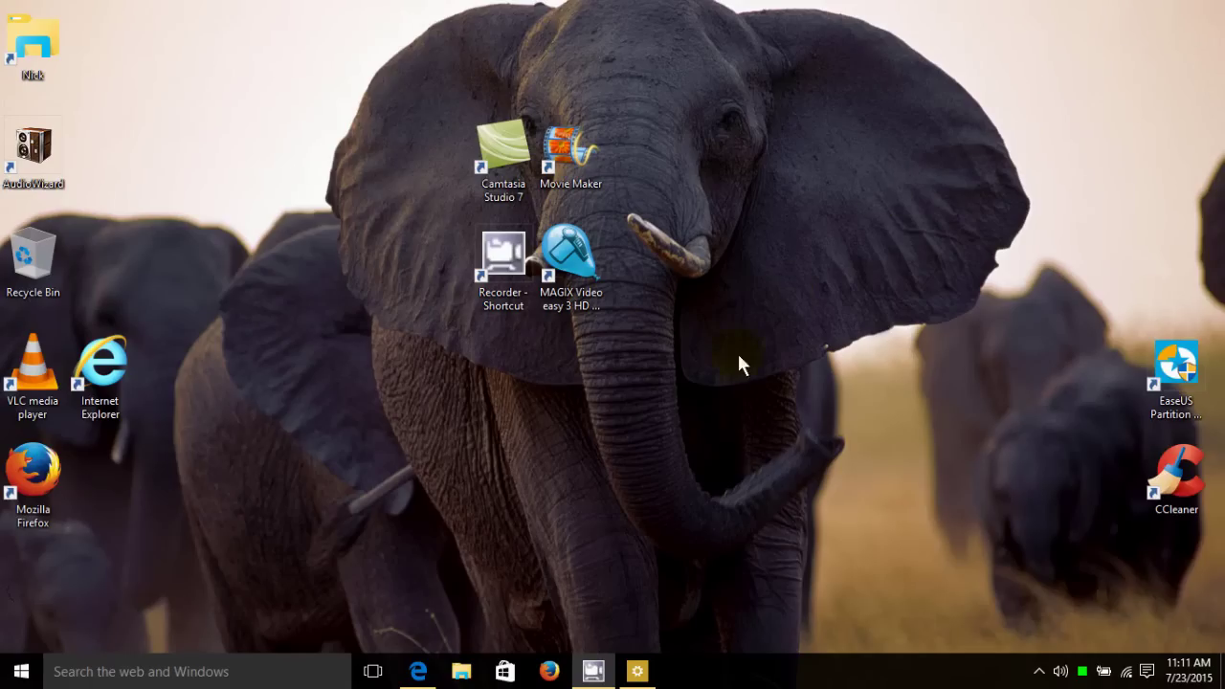